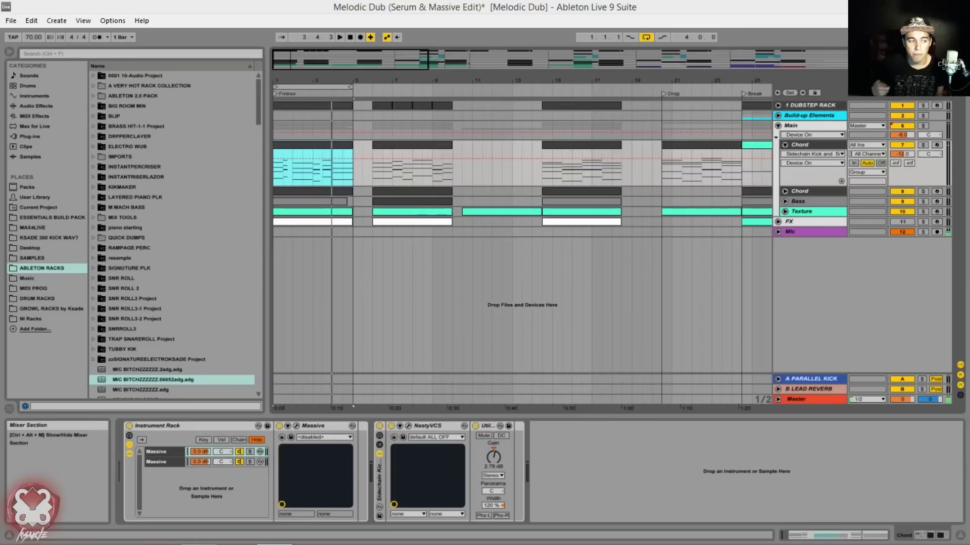
- Show the Main group's chain: Group Process - Stock rack, WOW and Sausage Fattener
{"action": "left_click", "coordinate": [804, 142]}
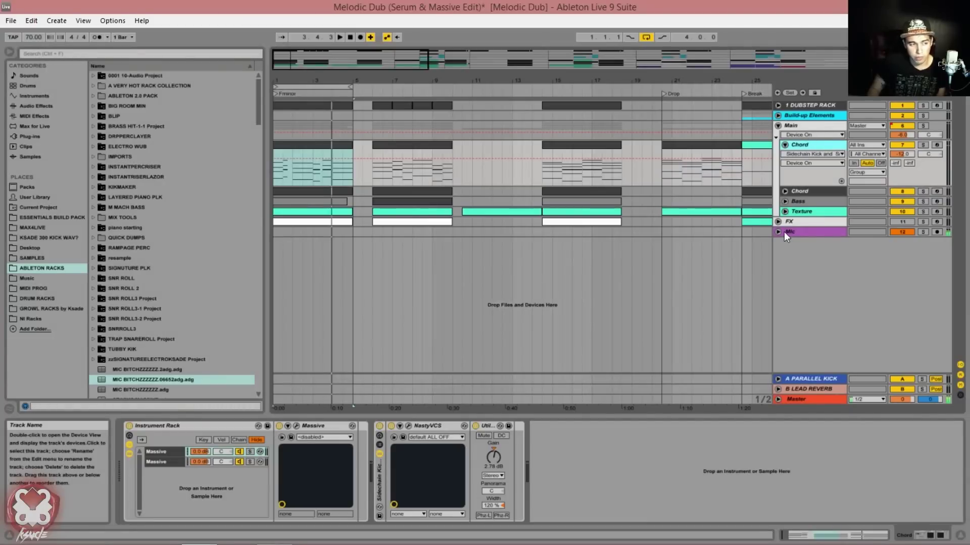
{"action": "left_click", "coordinate": [796, 126]}
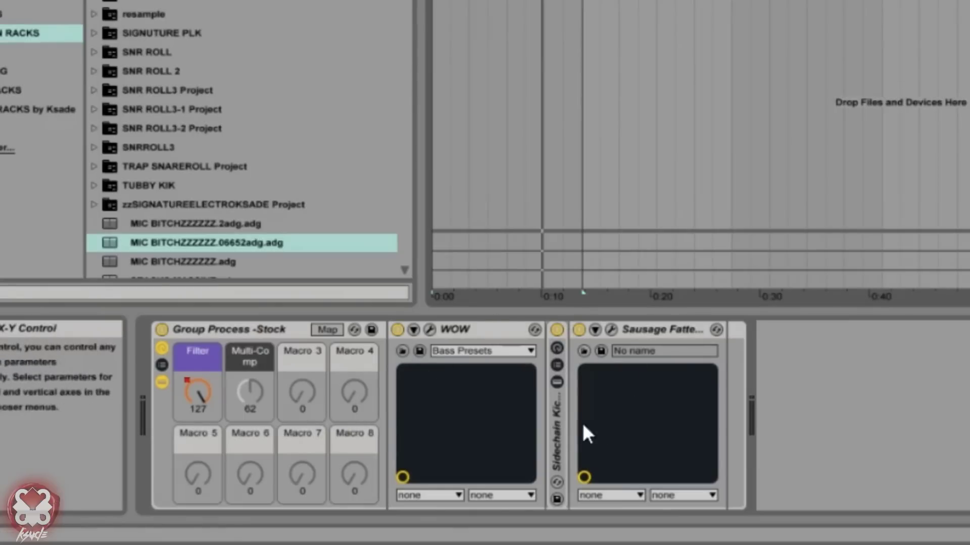
- Open the Main group's WOW filter window and shift it slightly left
{"action": "left_click", "coordinate": [469, 328]}
{"action": "left_click", "coordinate": [430, 330]}
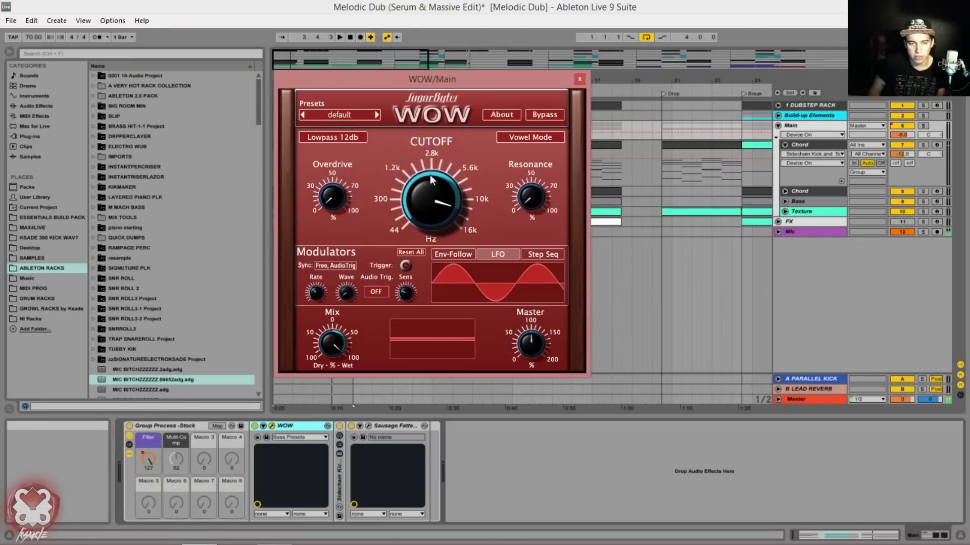
{"action": "left_click_drag", "start_coordinate": [489, 82], "coordinate": [468, 81]}
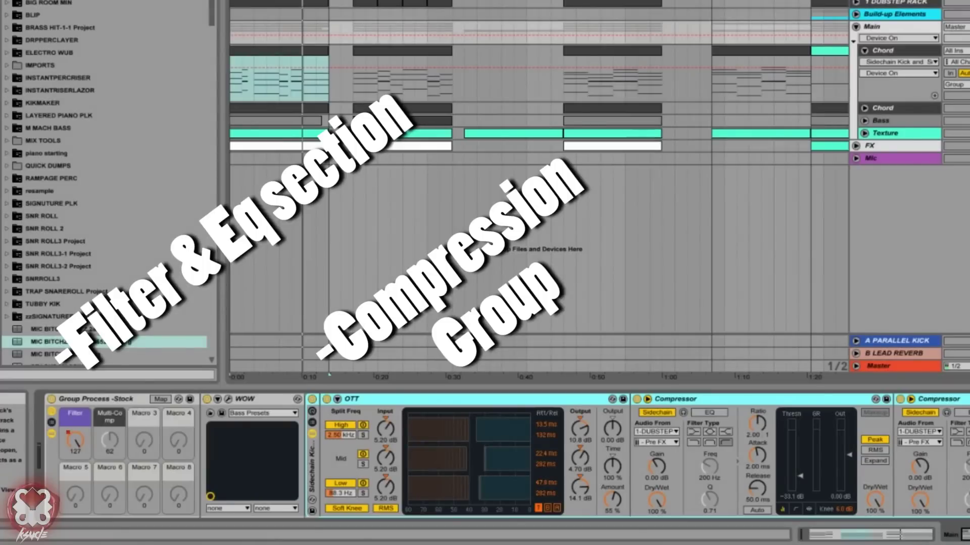
{"action": "scroll", "coordinate": [485, 454], "scroll_direction": "right", "scroll_amount": 5}
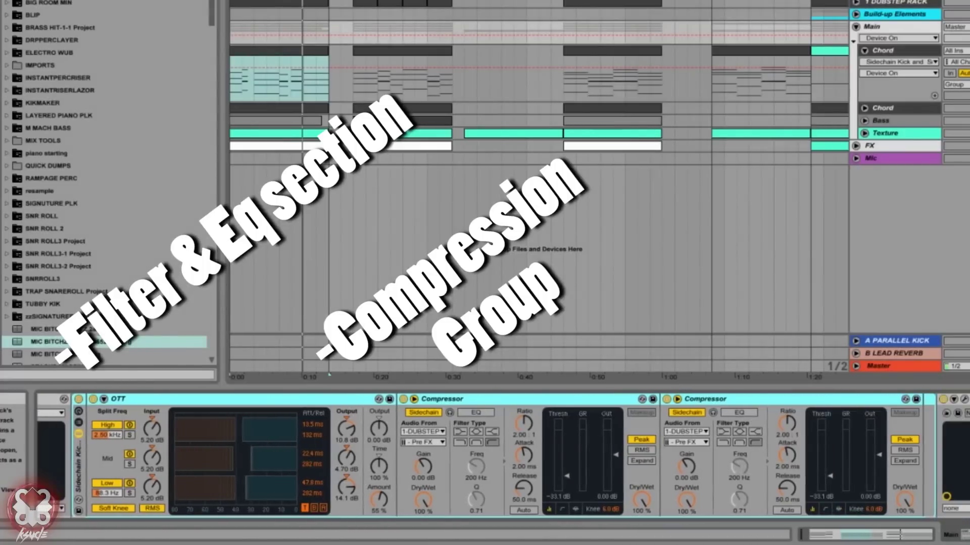
{"action": "scroll", "coordinate": [485, 455], "scroll_direction": "left", "scroll_amount": 2}
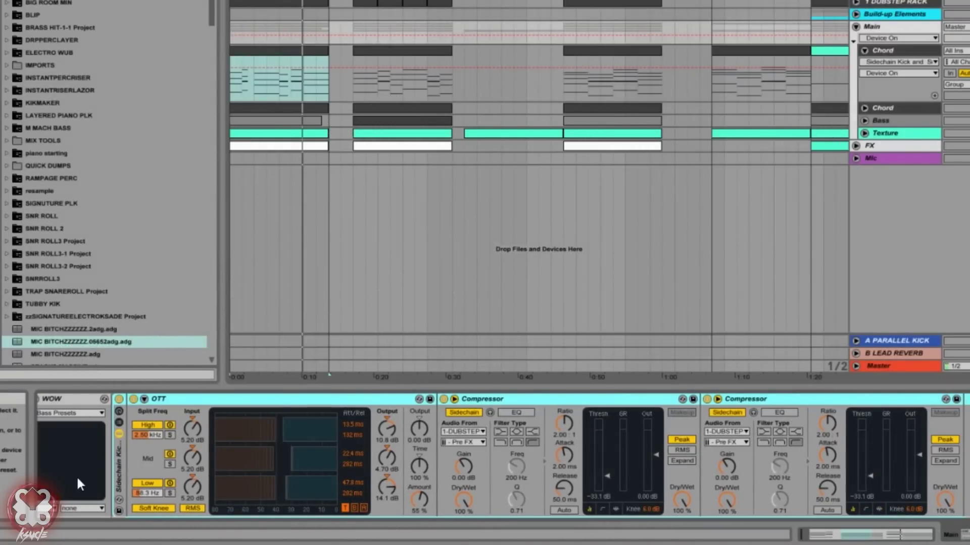
{"action": "left_click", "coordinate": [114, 469]}
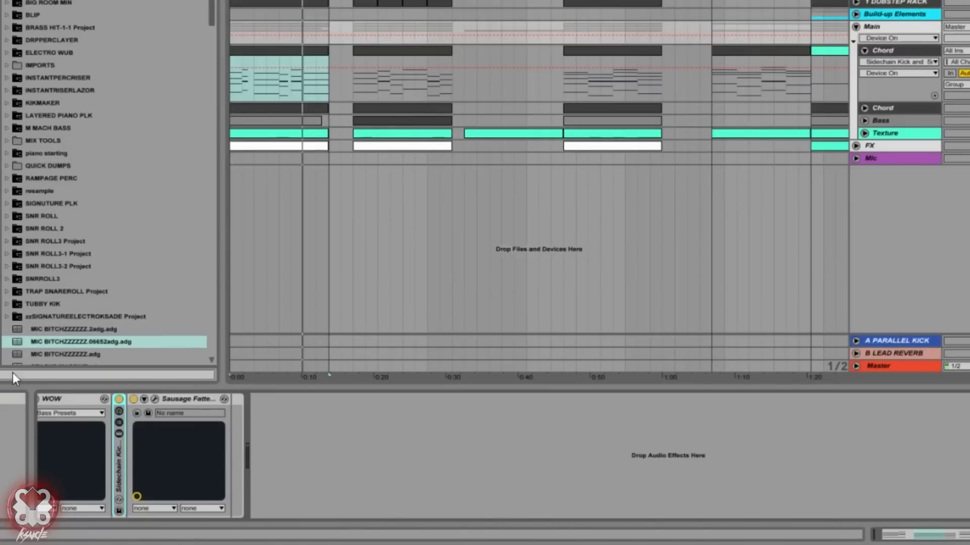
{"action": "double_click", "coordinate": [120, 474]}
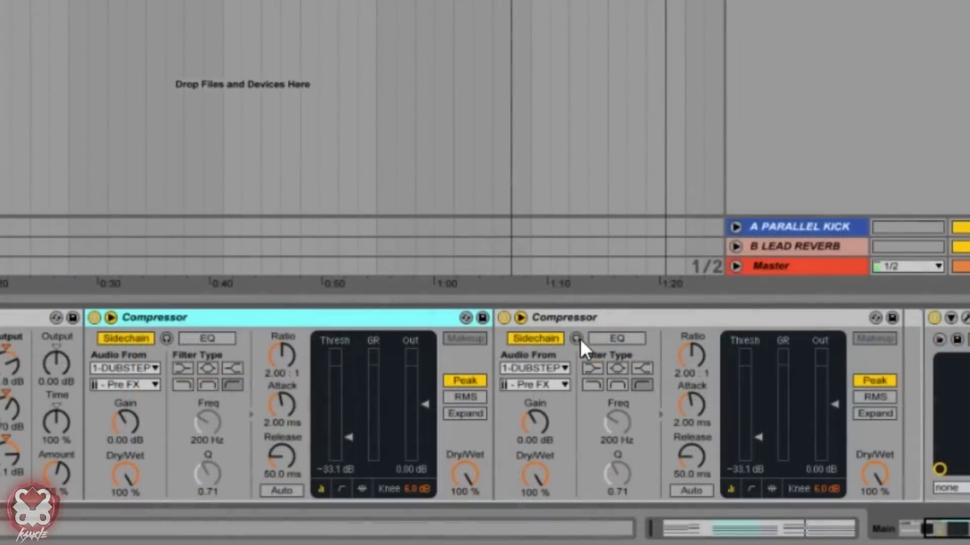
- Compare both sidechain Compressors on and off repeatedly, leaving both switched off
{"action": "left_click", "coordinate": [969, 344]}
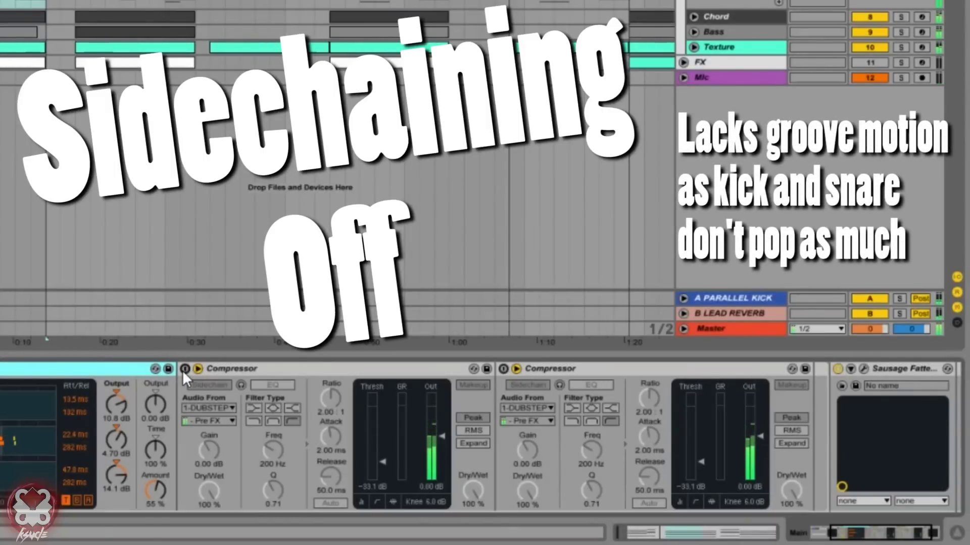
{"action": "left_click", "coordinate": [184, 369]}
{"action": "left_click", "coordinate": [503, 368]}
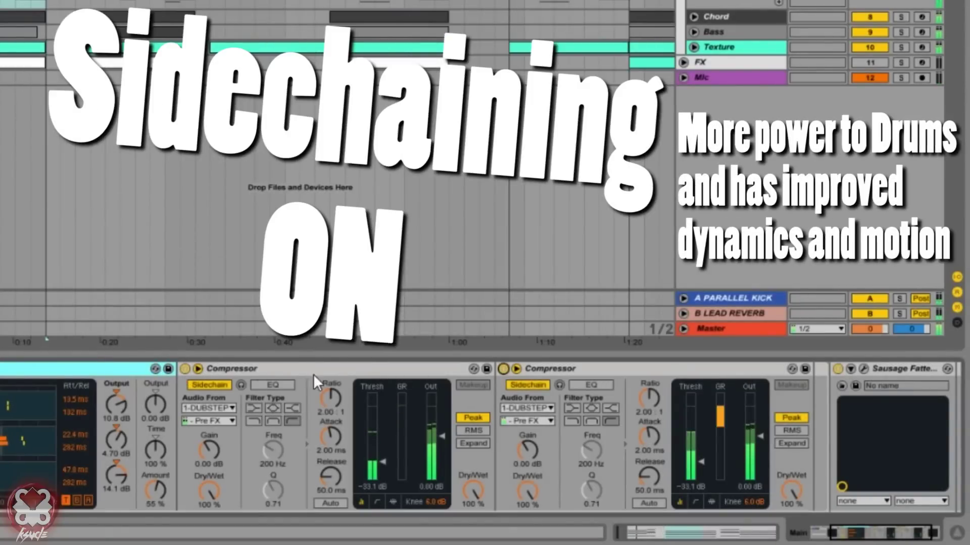
{"action": "left_click", "coordinate": [184, 369]}
{"action": "left_click", "coordinate": [503, 369]}
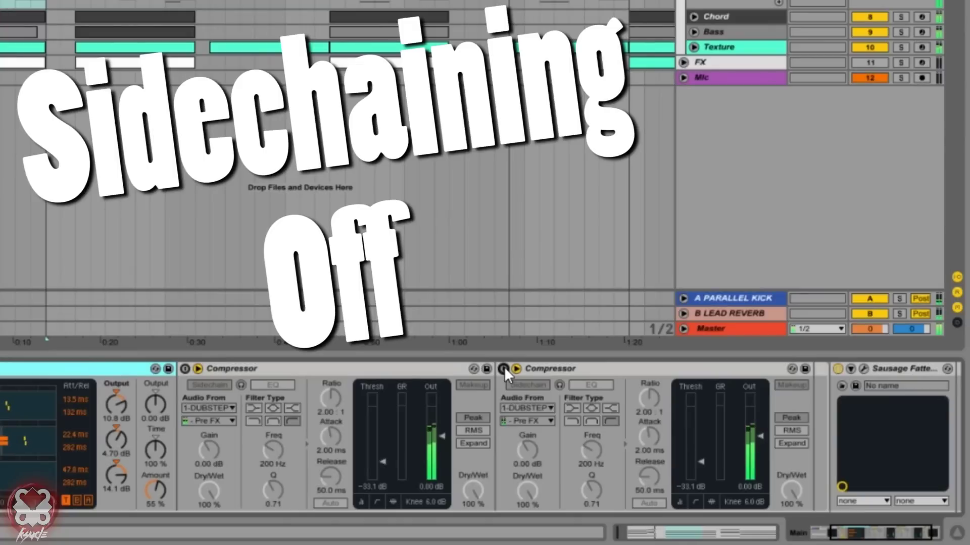
{"action": "left_click", "coordinate": [503, 369]}
{"action": "left_click", "coordinate": [185, 369]}
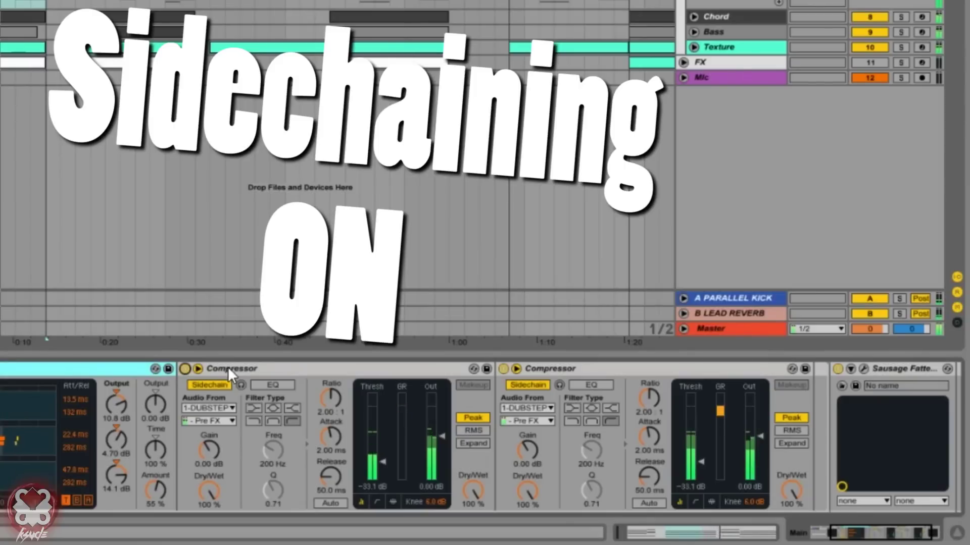
{"action": "left_click", "coordinate": [184, 369]}
{"action": "left_click", "coordinate": [498, 367]}
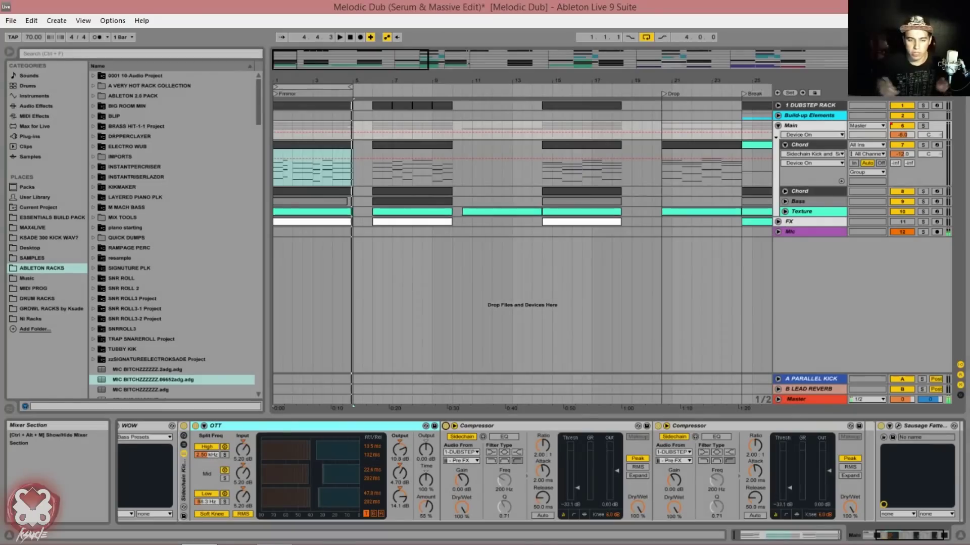
- Switch the OTT compressor off and on three times for comparison, leaving it on
{"action": "left_click", "coordinate": [196, 425]}
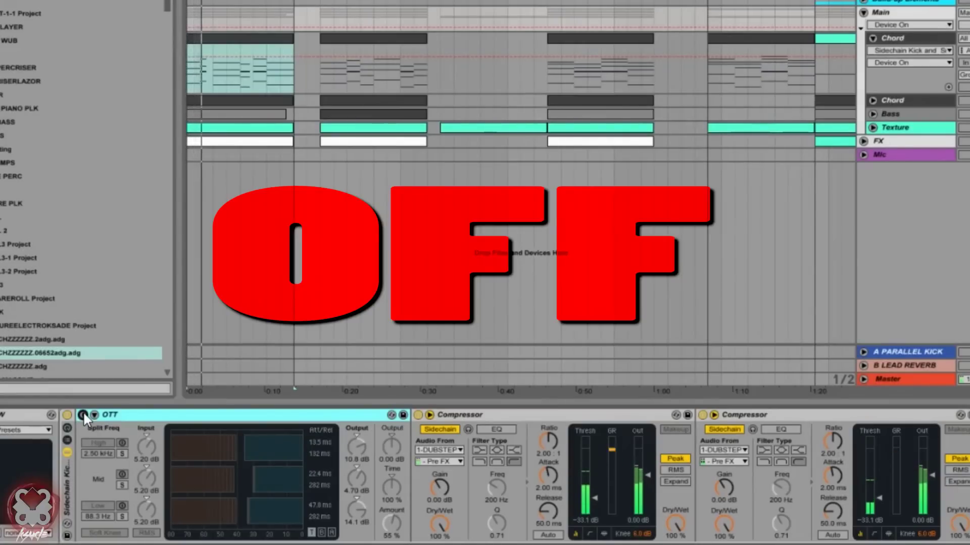
{"action": "left_click", "coordinate": [83, 414]}
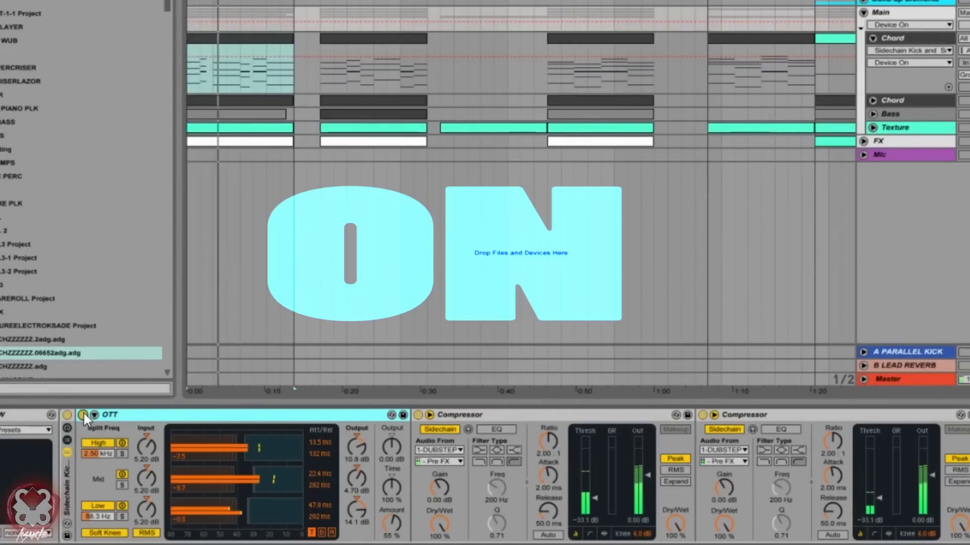
{"action": "left_click", "coordinate": [83, 414]}
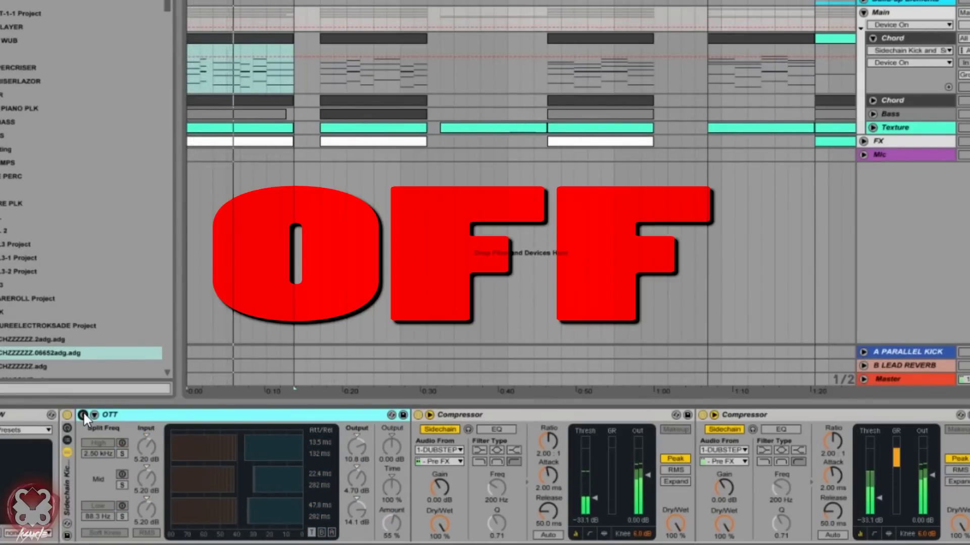
{"action": "left_click", "coordinate": [82, 414]}
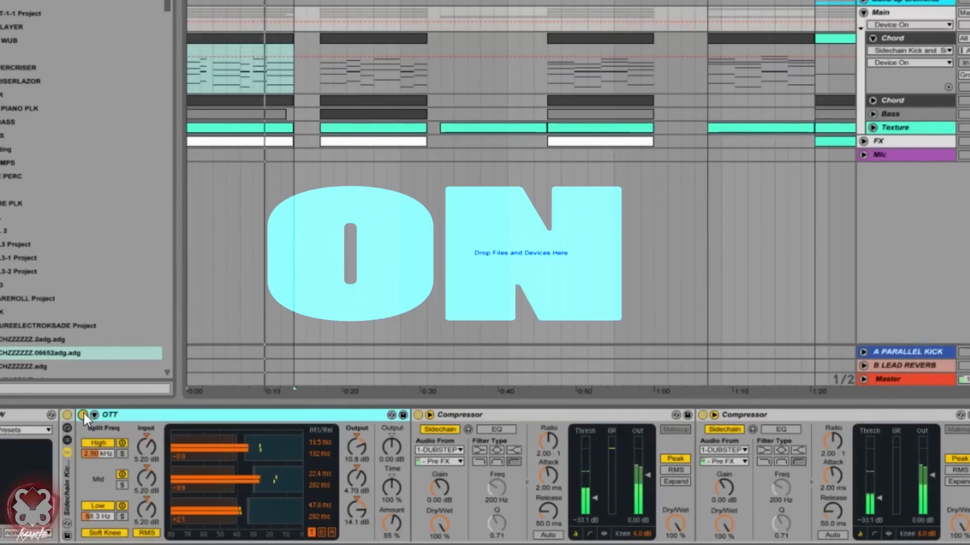
{"action": "left_click", "coordinate": [84, 415]}
{"action": "left_click", "coordinate": [83, 414]}
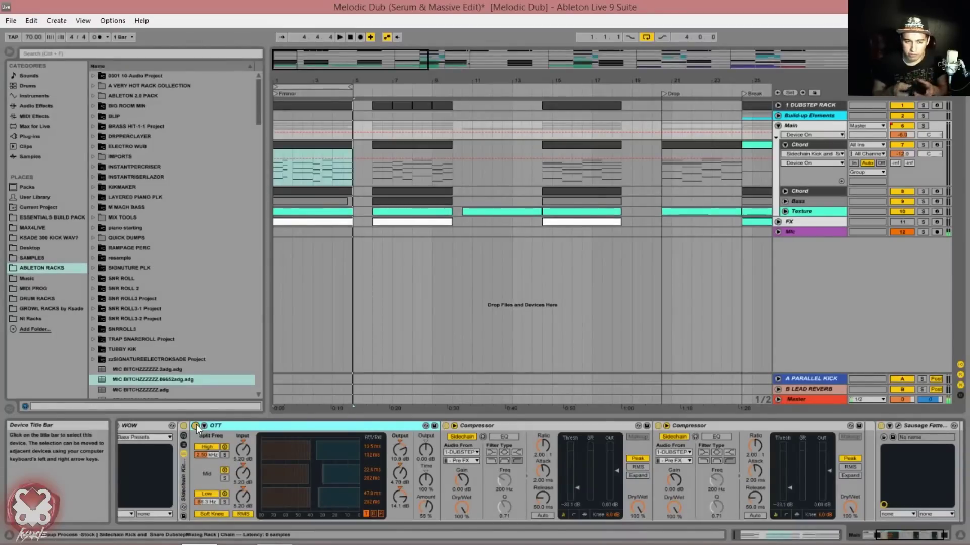
- Fold the sidechain rack's chain list, then open and close the Sausage Fattener window
{"action": "left_click", "coordinate": [183, 454]}
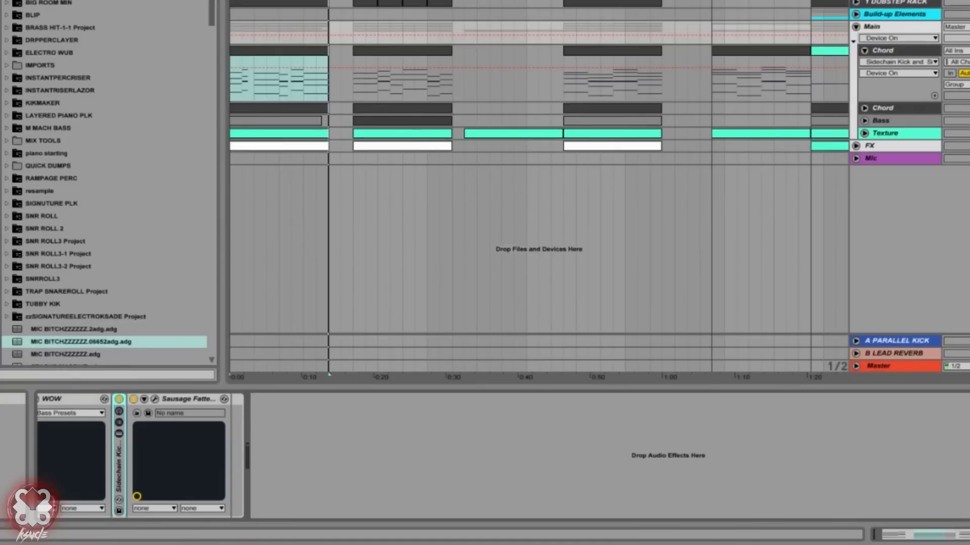
{"action": "scroll", "coordinate": [451, 429], "scroll_direction": "left", "scroll_amount": 3}
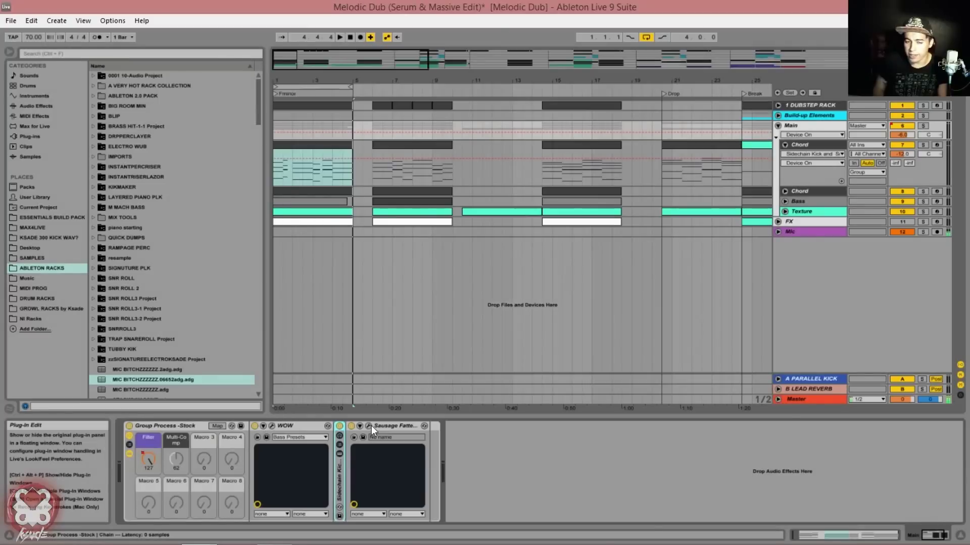
{"action": "left_click", "coordinate": [370, 425]}
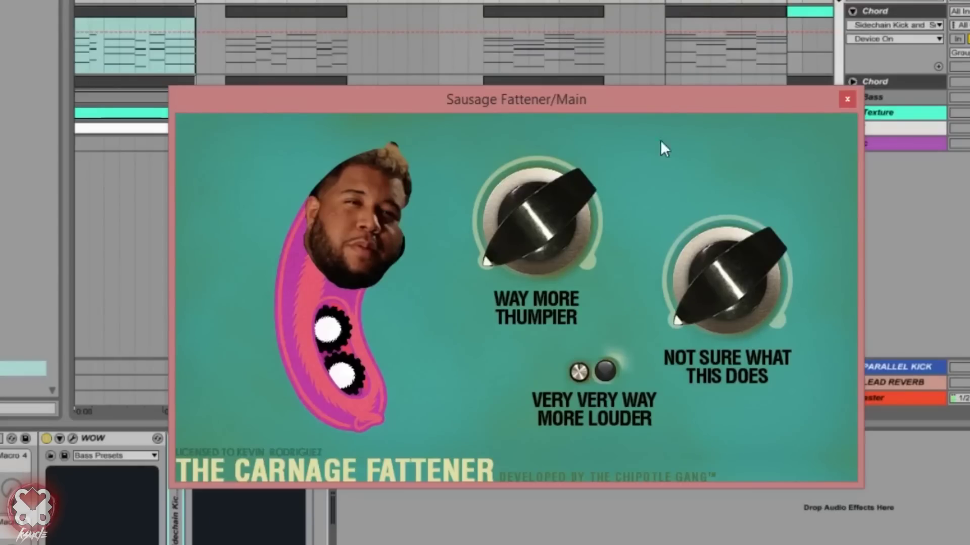
{"action": "left_click", "coordinate": [849, 100]}
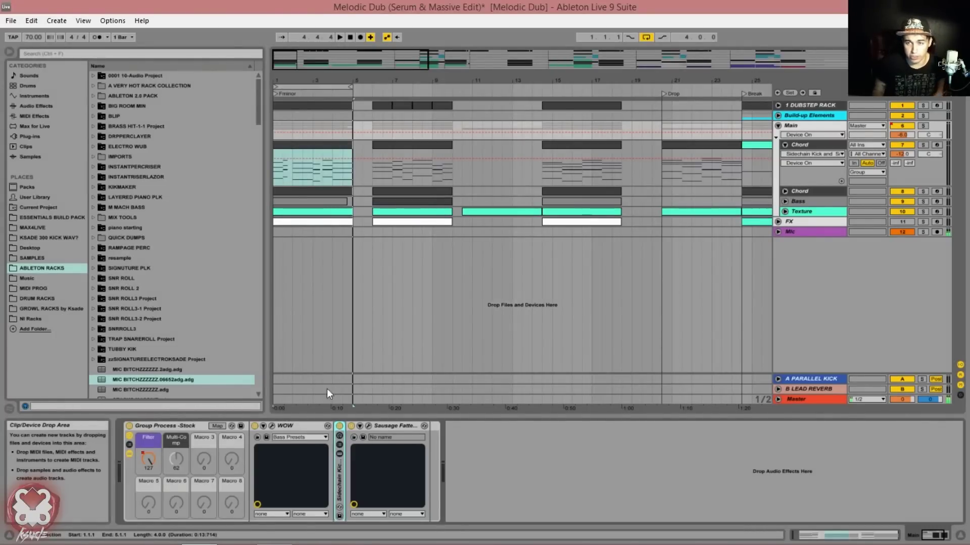
- Bypass and re-enable the Group Process rack three times, leaving it switched on
{"action": "left_click", "coordinate": [130, 425]}
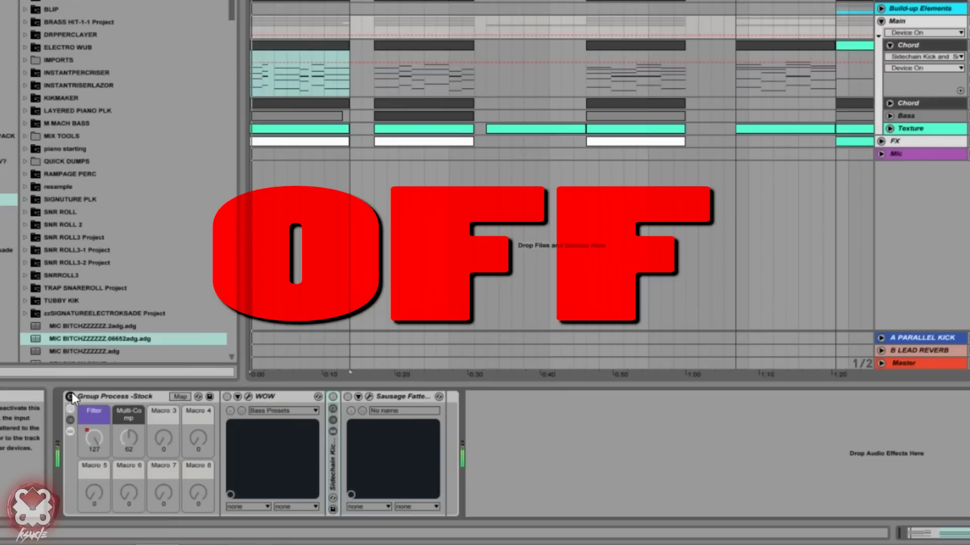
{"action": "left_click", "coordinate": [70, 396]}
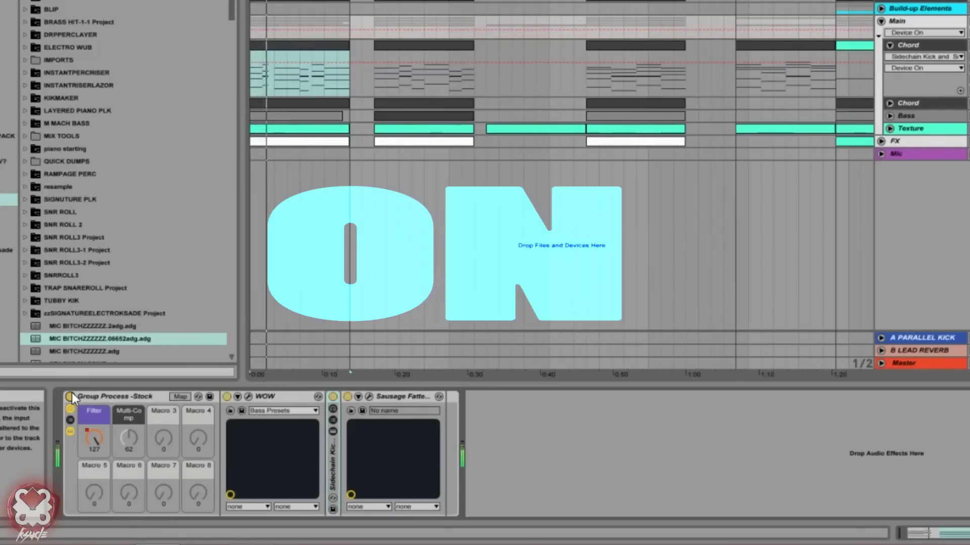
{"action": "left_click", "coordinate": [70, 396]}
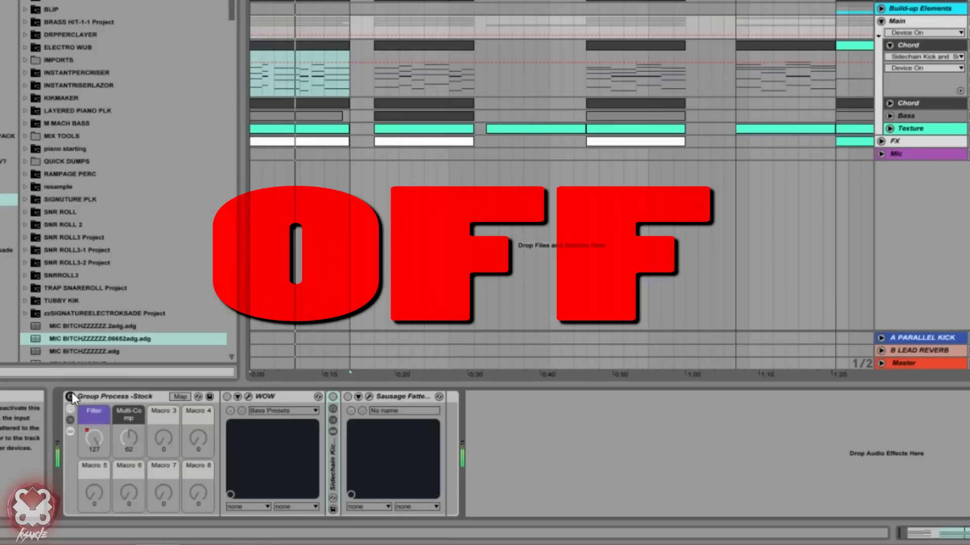
{"action": "left_click", "coordinate": [71, 395]}
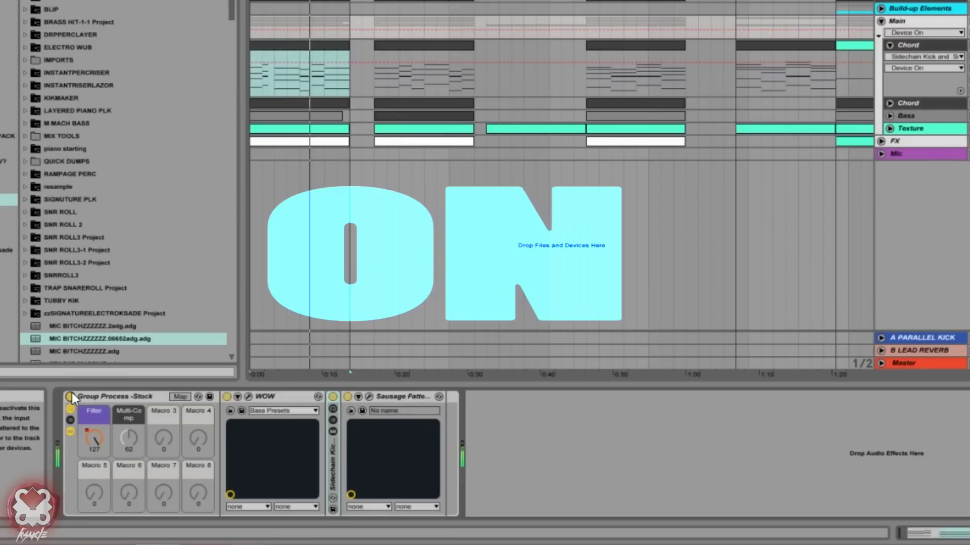
{"action": "left_click", "coordinate": [71, 396]}
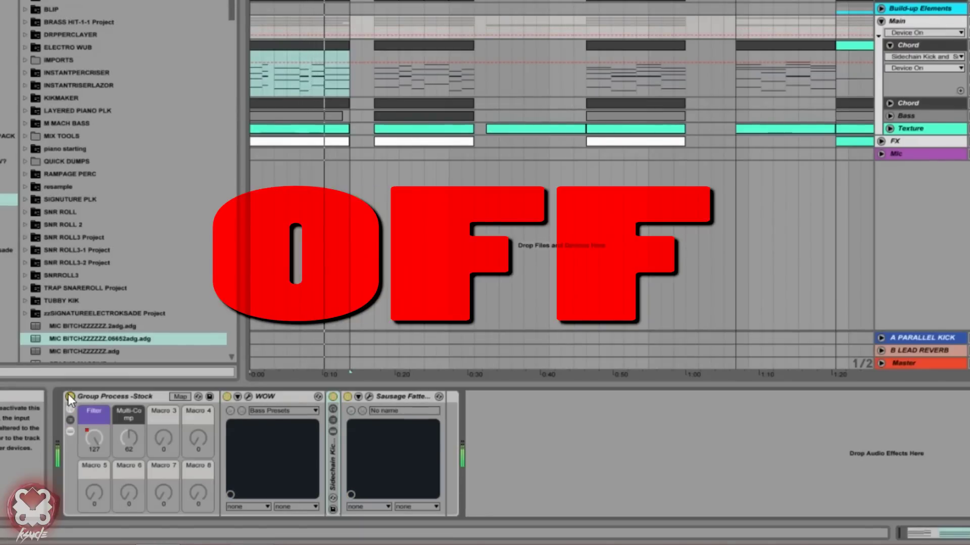
{"action": "left_click", "coordinate": [71, 396]}
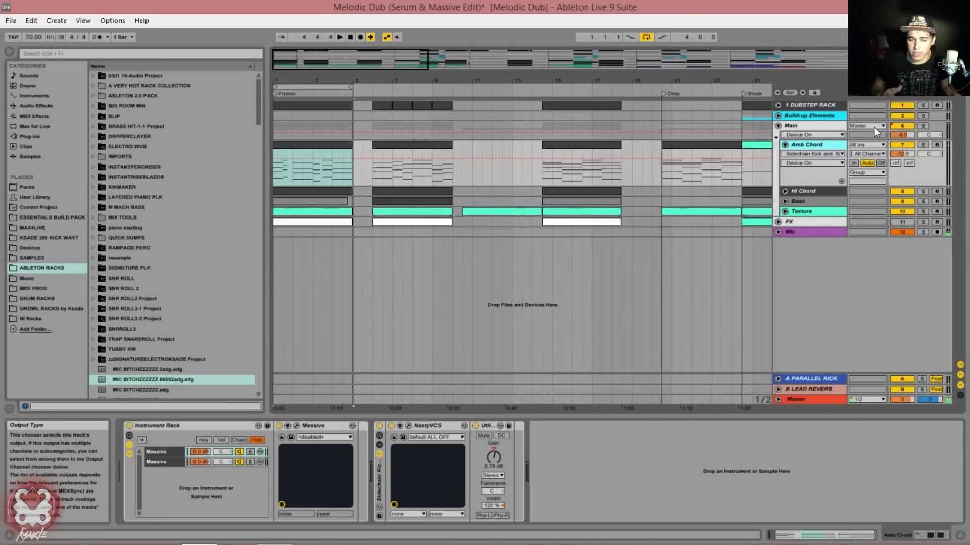
- Solo Amb Chord, then Hi Chord, unfold Hi Chord, and end with only Hi Chord soloed
{"action": "left_click", "coordinate": [809, 191]}
{"action": "left_click", "coordinate": [807, 146]}
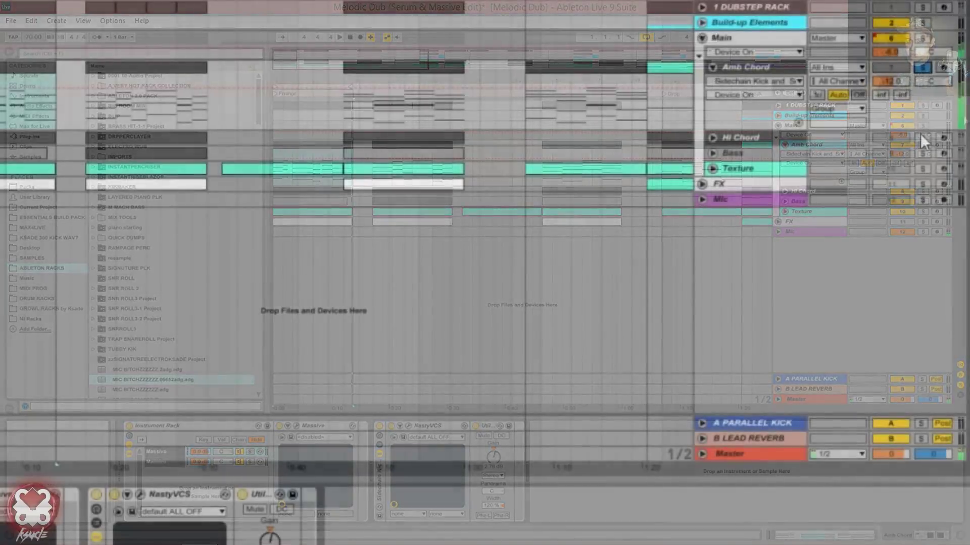
{"action": "left_click", "coordinate": [923, 144]}
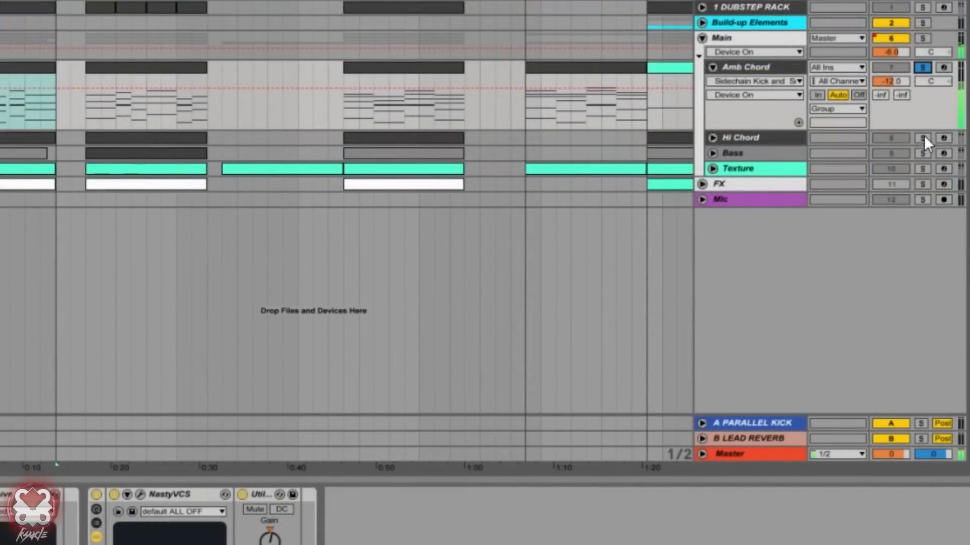
{"action": "left_click", "coordinate": [923, 138]}
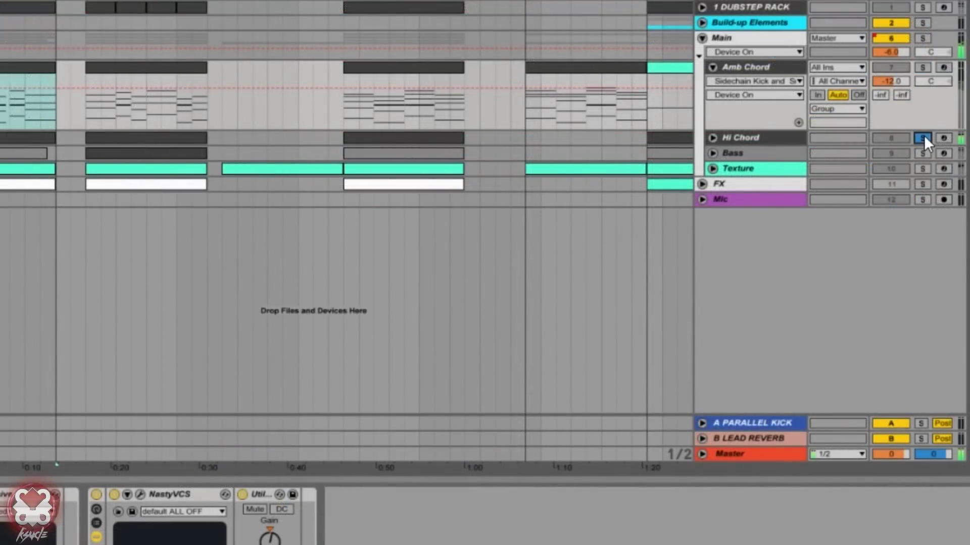
{"action": "left_click", "coordinate": [713, 137]}
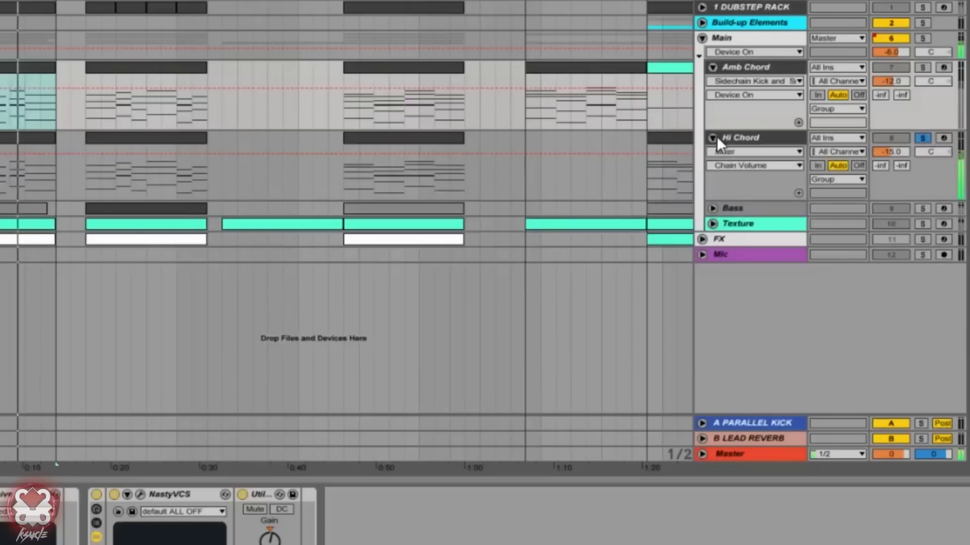
{"action": "left_click", "coordinate": [924, 69]}
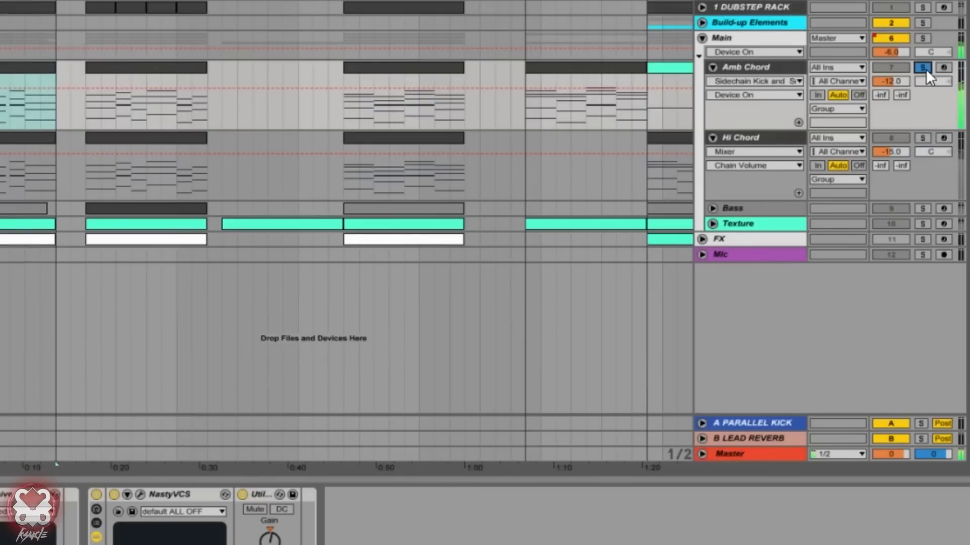
{"action": "left_click", "coordinate": [924, 137]}
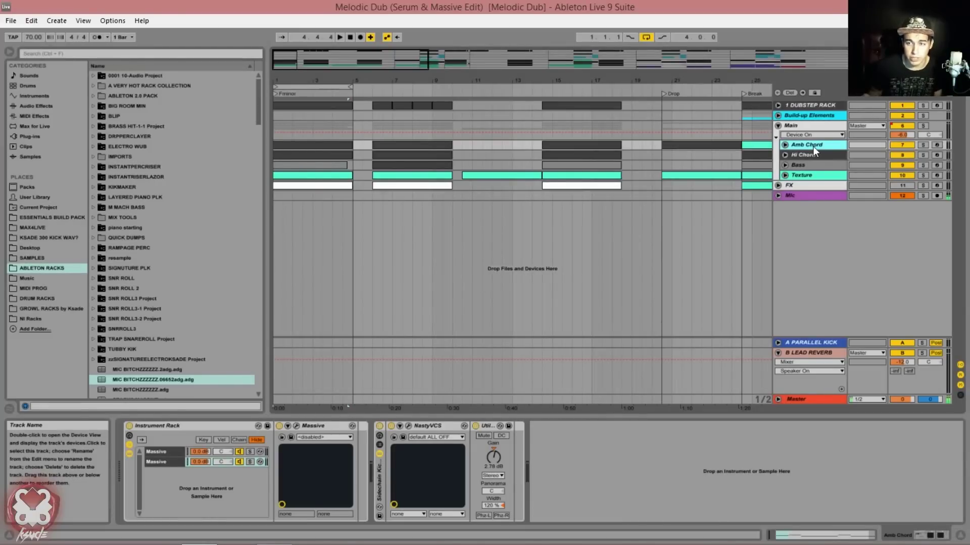
- Open Amb Chord's NastyVCS window with Ctrl+Alt+P, then close it
{"action": "key", "text": "ctrl+alt+p"}
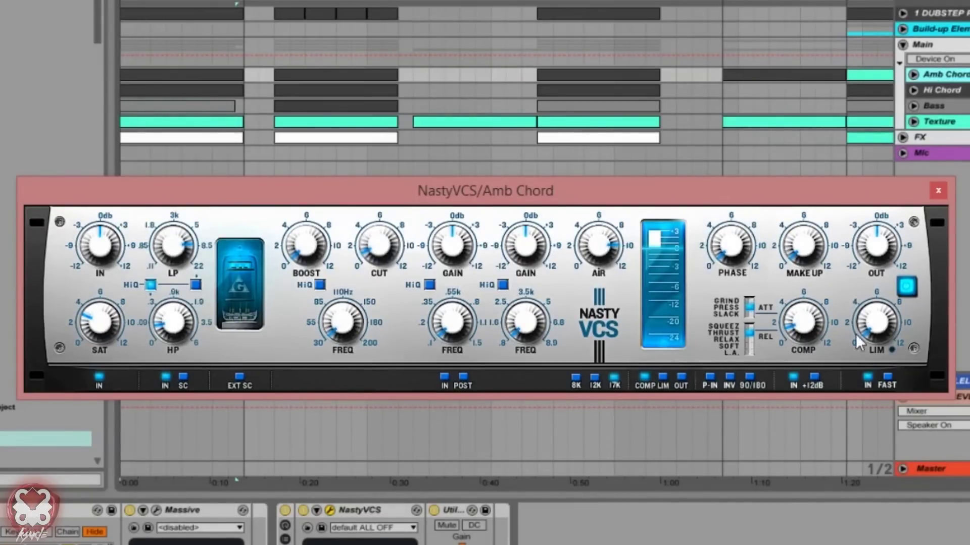
{"action": "left_click", "coordinate": [937, 192]}
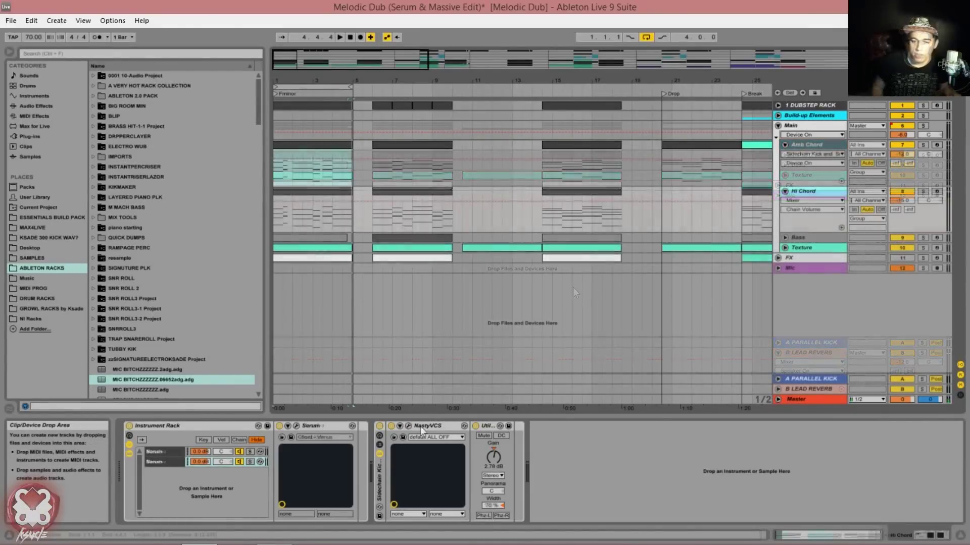
- Display the Amb Chord Instrument Rack with its two Massive layers
{"action": "left_click", "coordinate": [829, 144]}
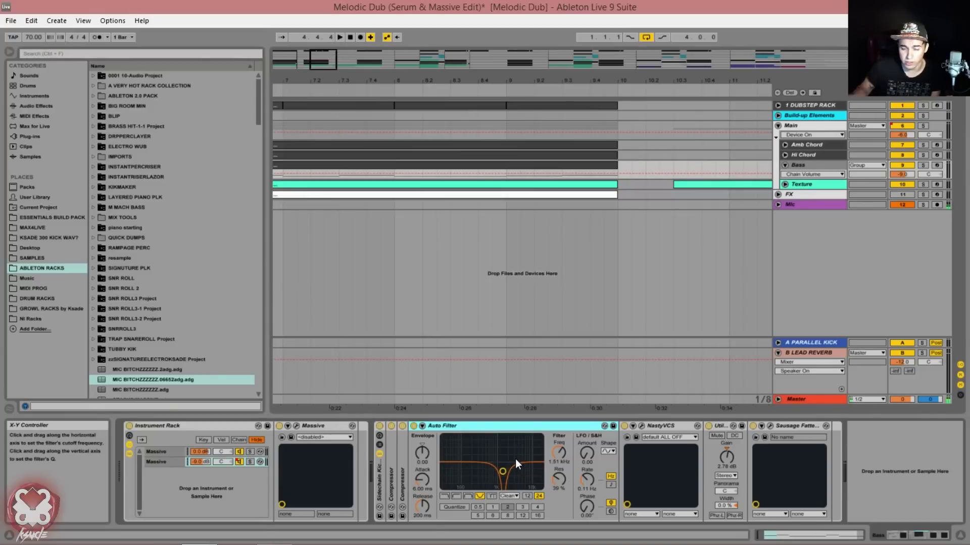
- Fold the Auto Filter, then open the Bass chain's NastyVCS window and reposition it
{"action": "double_click", "coordinate": [526, 426]}
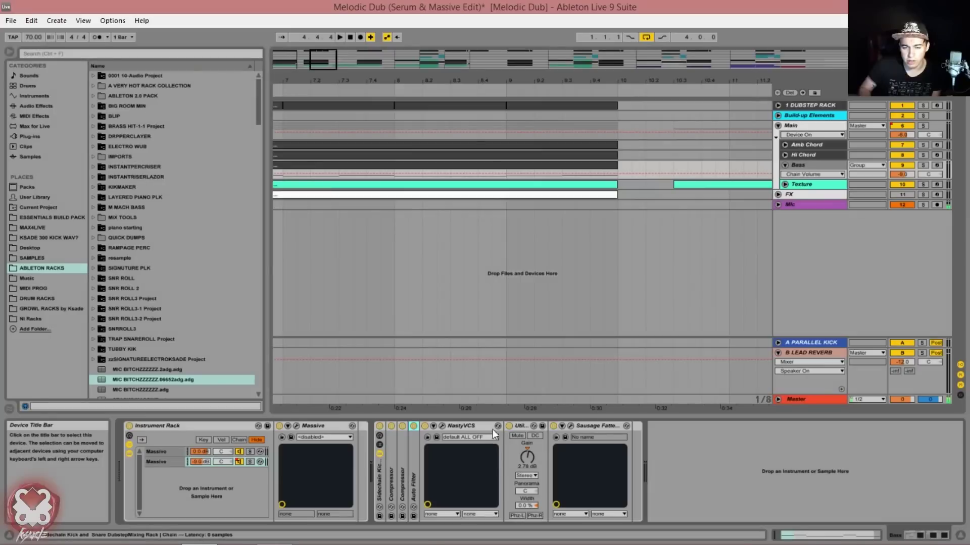
{"action": "left_click", "coordinate": [442, 426]}
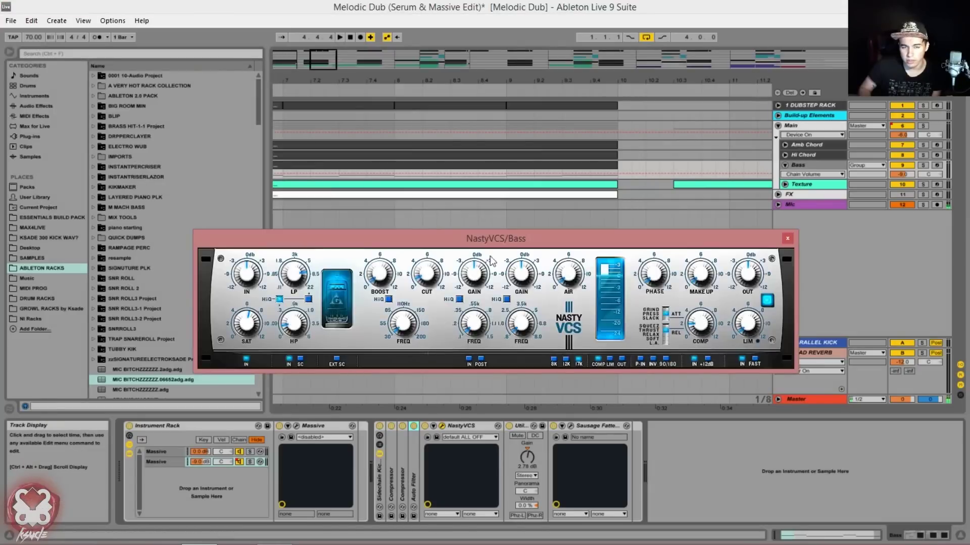
{"action": "left_click_drag", "start_coordinate": [492, 238], "coordinate": [535, 235]}
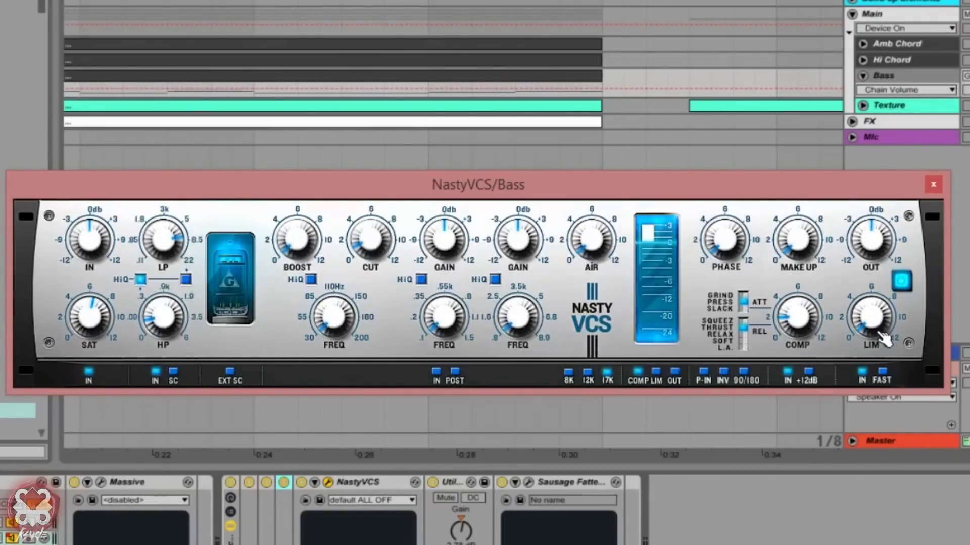
- Close the Bass chain's NastyVCS plug-in window so the Utility (0.0% width, 2.78 dB gain) shows
{"action": "left_click", "coordinate": [932, 185]}
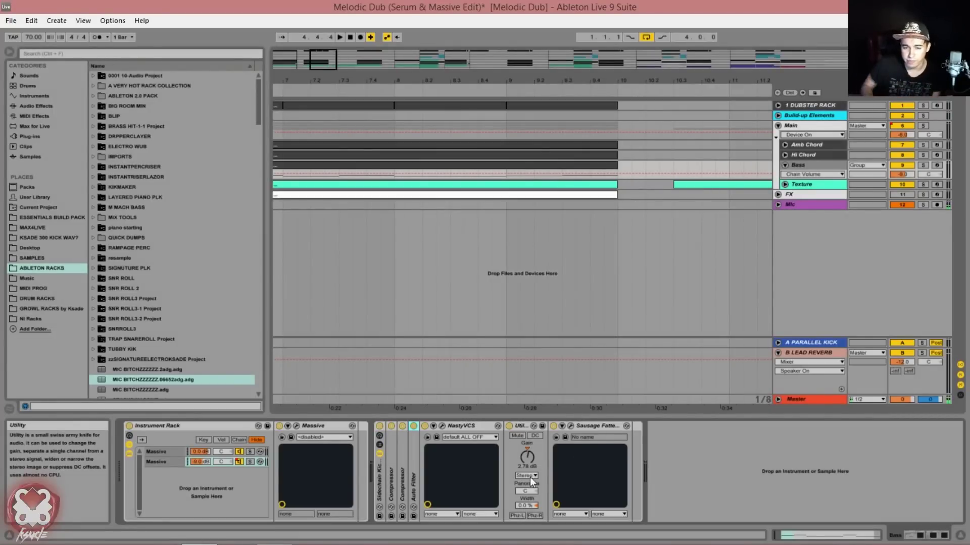
- Raise Sausage Fattener's WAY MORE THUMPIER to 21.0%, close it, and show the first Massive bass layer
{"action": "left_click", "coordinate": [570, 427]}
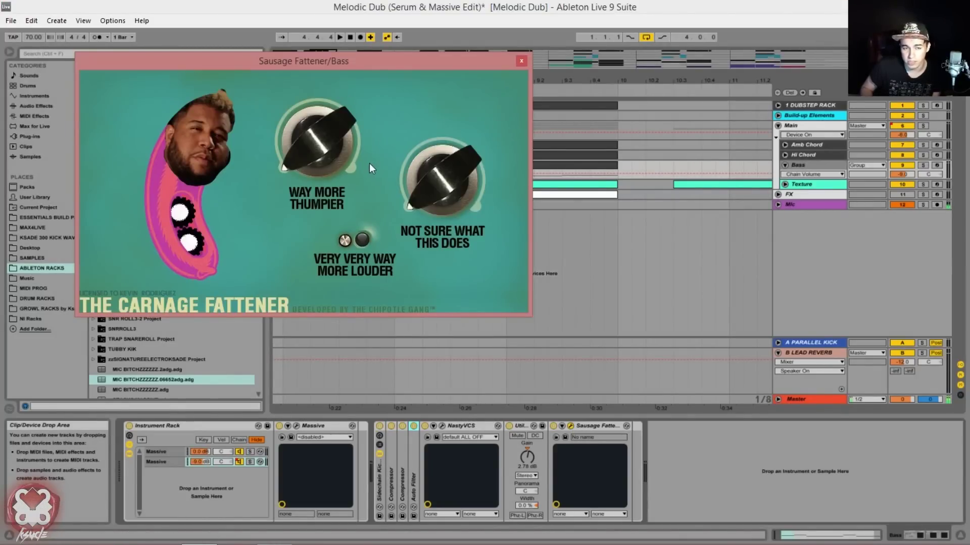
{"action": "mouse_move", "coordinate": [331, 123]}
{"action": "left_mouse_down"}
{"action": "mouse_move", "coordinate": [333, 106]}
{"action": "mouse_move", "coordinate": [333, 131]}
{"action": "left_mouse_up"}
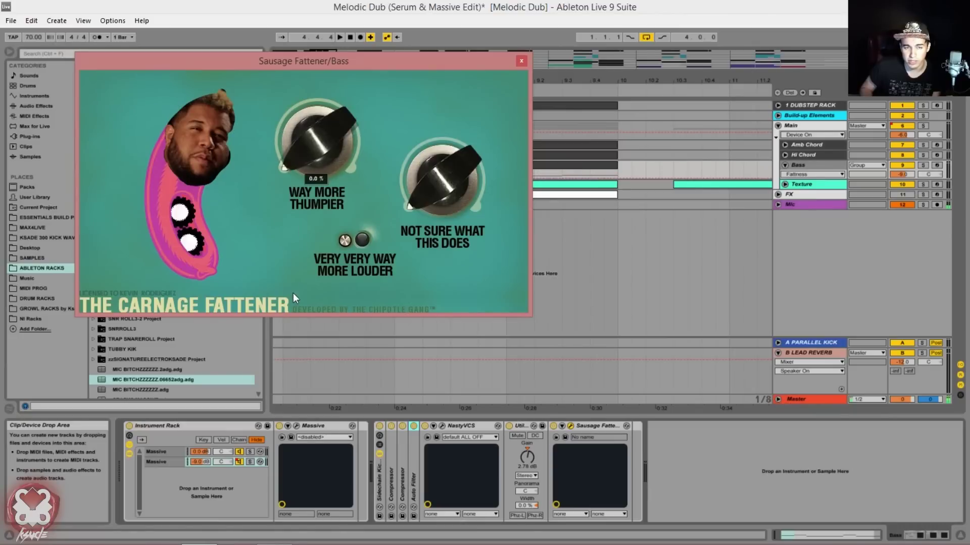
{"action": "left_click", "coordinate": [521, 61]}
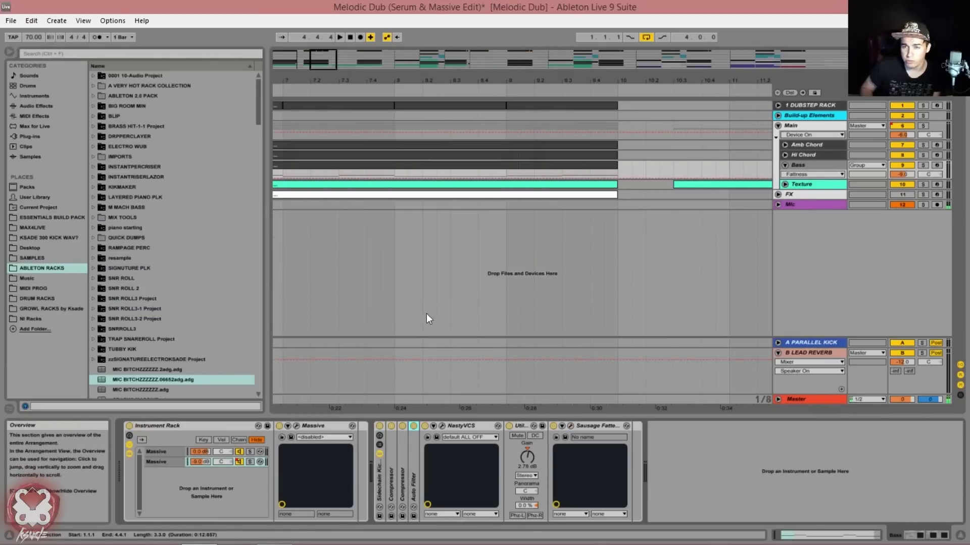
{"action": "left_click", "coordinate": [168, 453]}
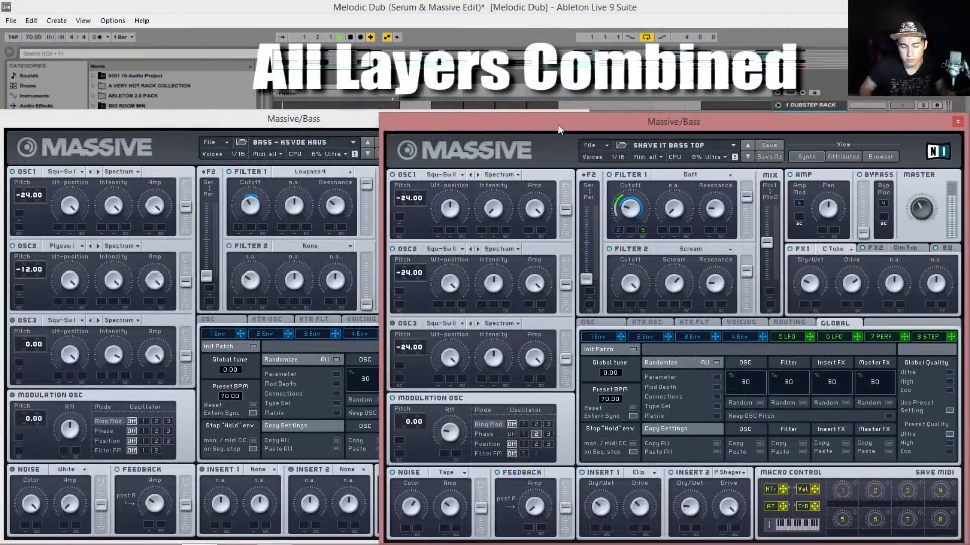
- Nudge the SHAVE IT BASS TOP Massive window aside and close it
{"action": "left_click_drag", "start_coordinate": [494, 123], "coordinate": [494, 121]}
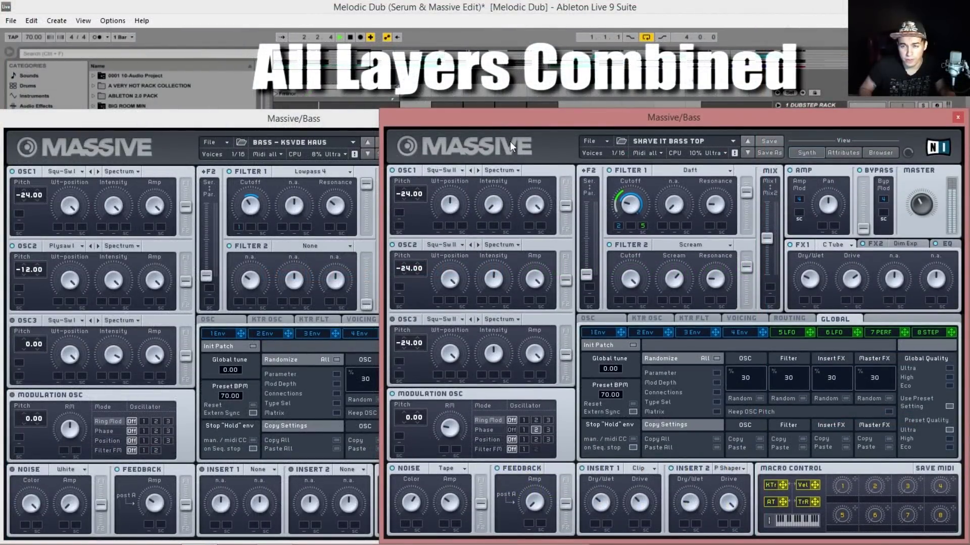
{"action": "left_click", "coordinate": [958, 117]}
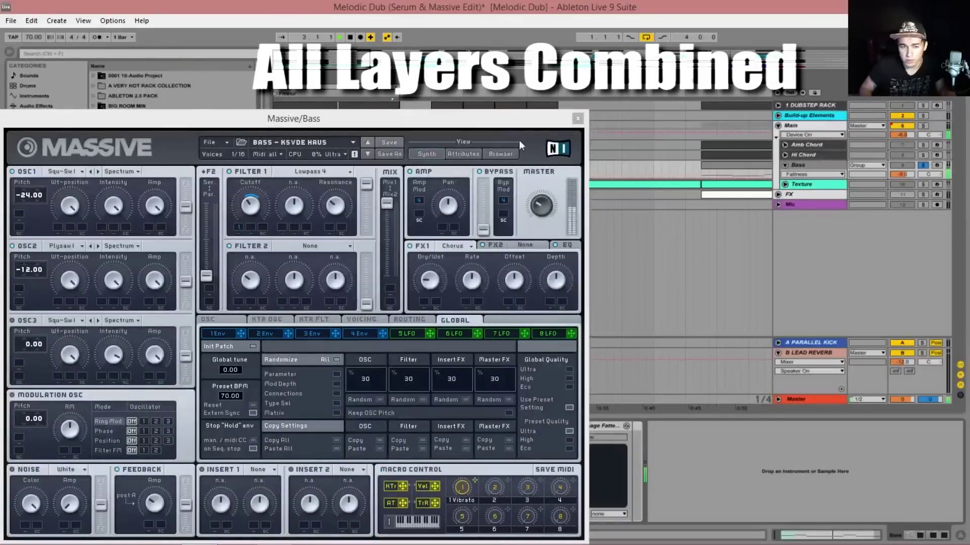
- Close the remaining BASS - KSVDE HAUS Massive window
{"action": "left_click", "coordinate": [577, 119]}
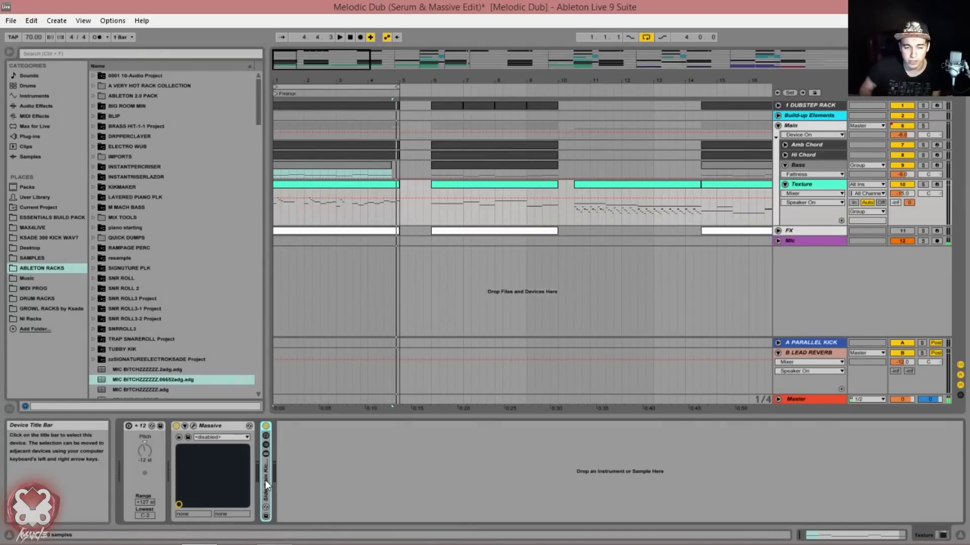
- Unfold the Sidechain Kick rack, then hide the Texture pad's Massive window with Ctrl+Alt+P
{"action": "double_click", "coordinate": [265, 480]}
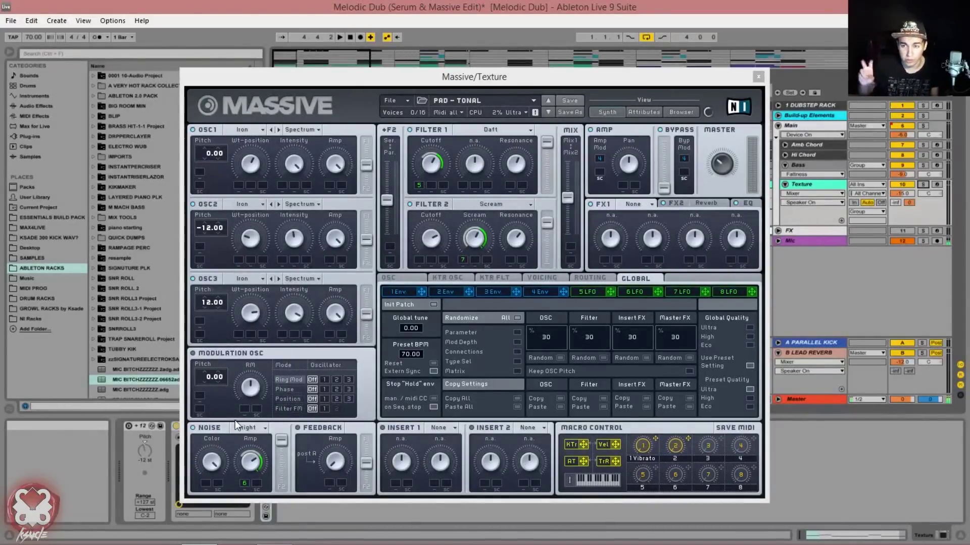
{"action": "key", "text": "ctrl+alt+p"}
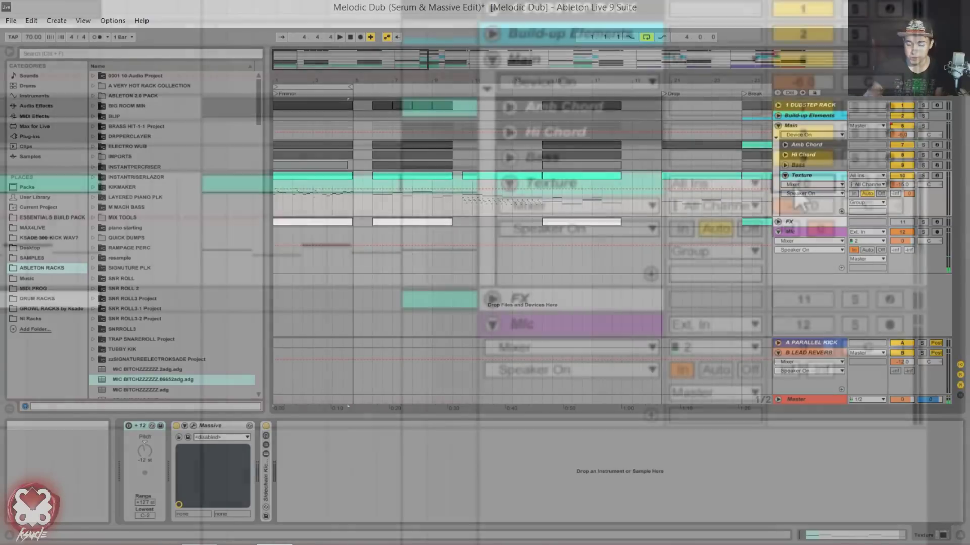
- Toggle the Texture track off and on repeatedly to compare the mix, ending with it active
{"action": "left_click", "coordinate": [899, 177]}
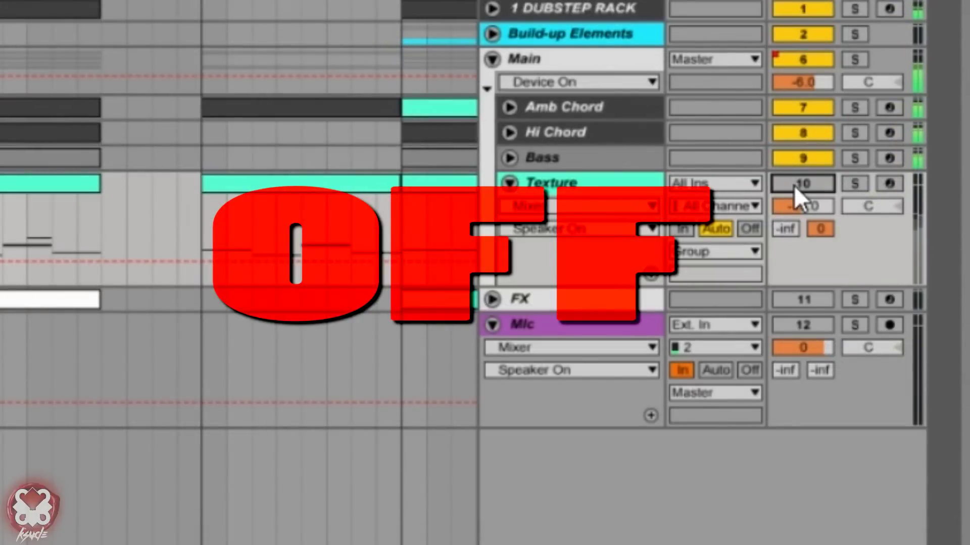
{"action": "left_click", "coordinate": [794, 185]}
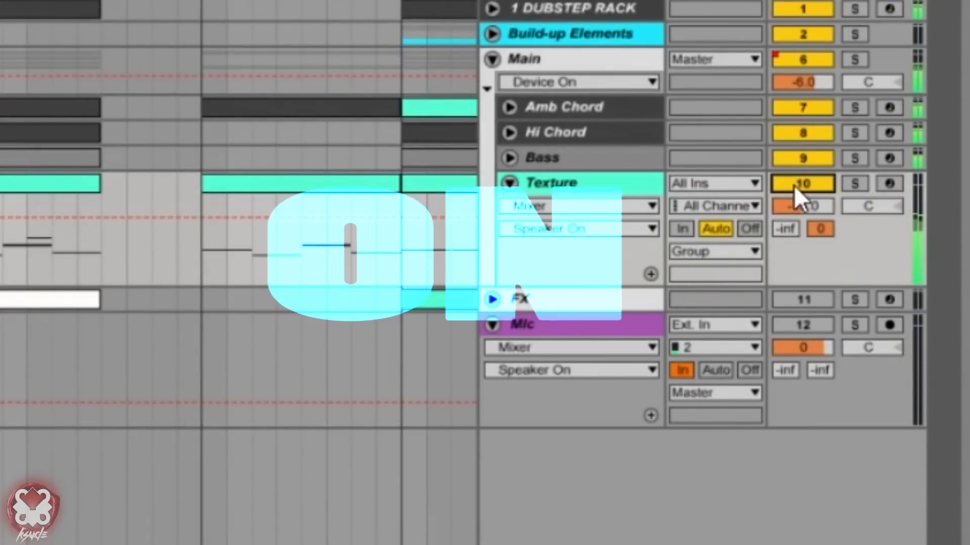
{"action": "left_click", "coordinate": [794, 186]}
{"action": "left_click", "coordinate": [794, 185]}
{"action": "left_click", "coordinate": [794, 186]}
{"action": "left_click", "coordinate": [794, 186]}
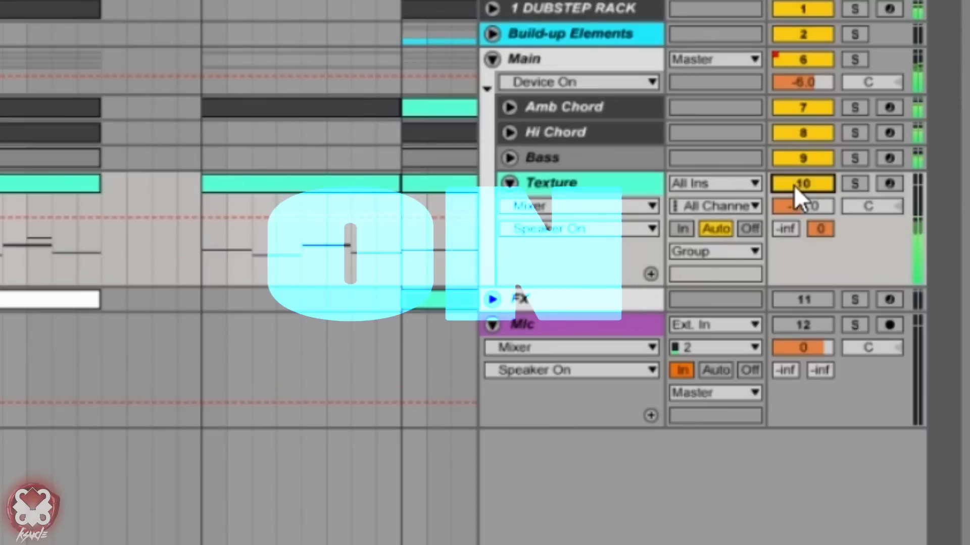